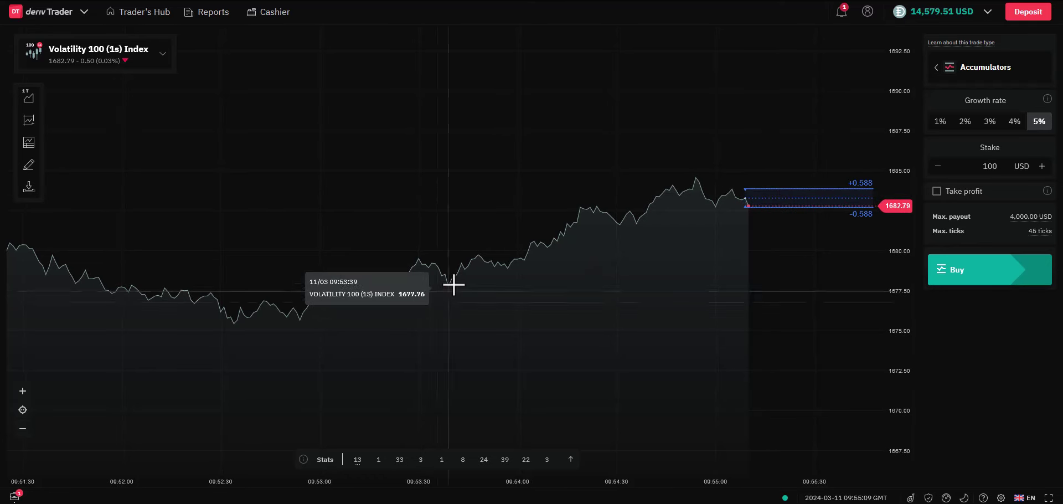
Enable take profit for the accumulator contract and set it to 20 USD.
{"action": "left_click", "coordinate": [23, 391]}
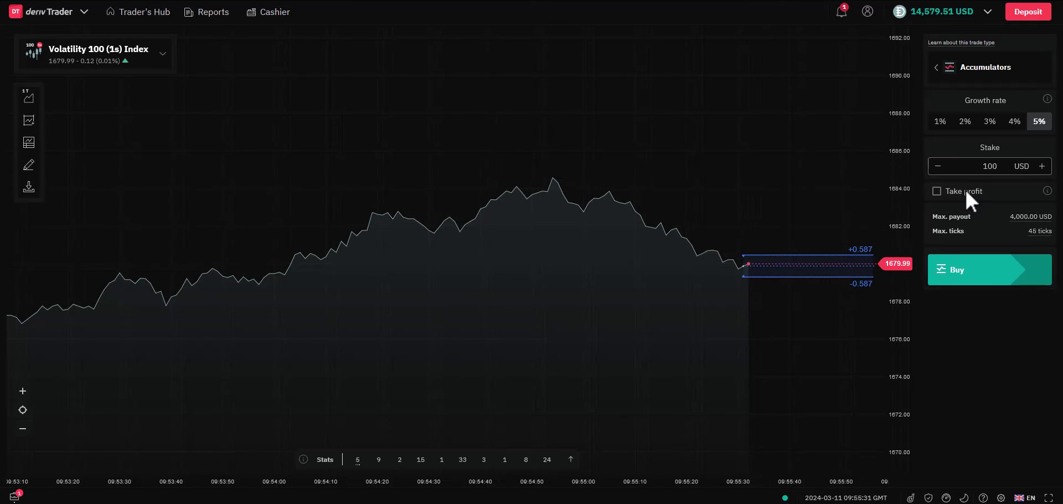
{"action": "left_click", "coordinate": [936, 192]}
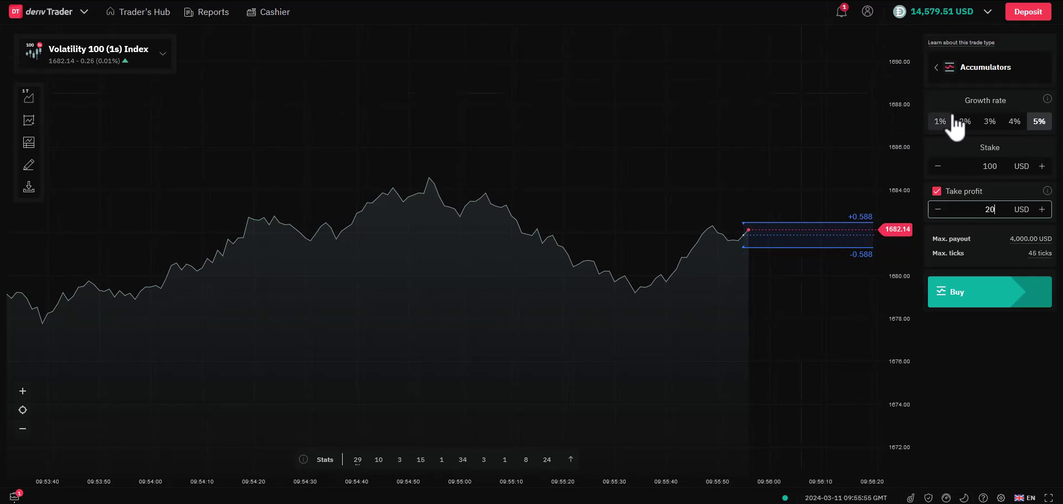
Try the 1% and 3% growth rates to compare their barrier ranges, and return the growth rate to 5%.
{"action": "left_click", "coordinate": [938, 126]}
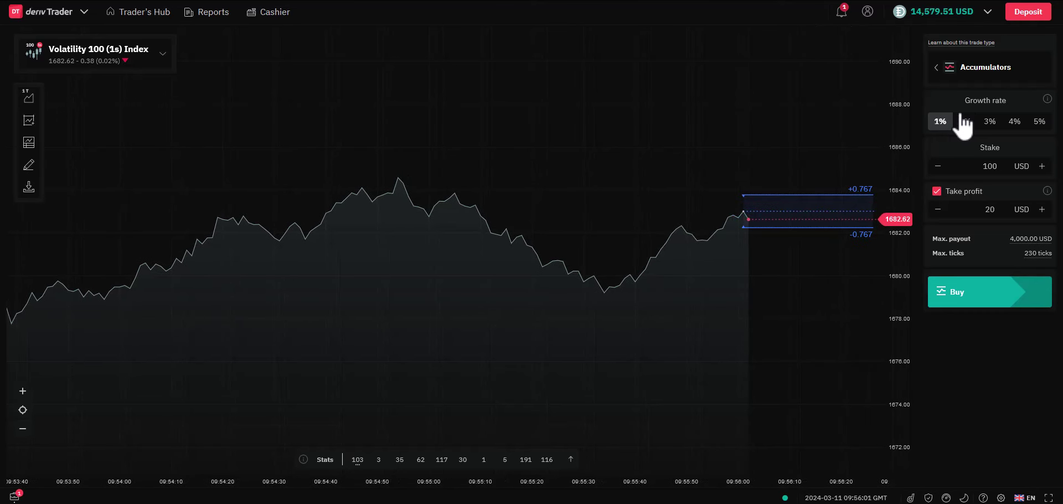
{"action": "left_click", "coordinate": [989, 122]}
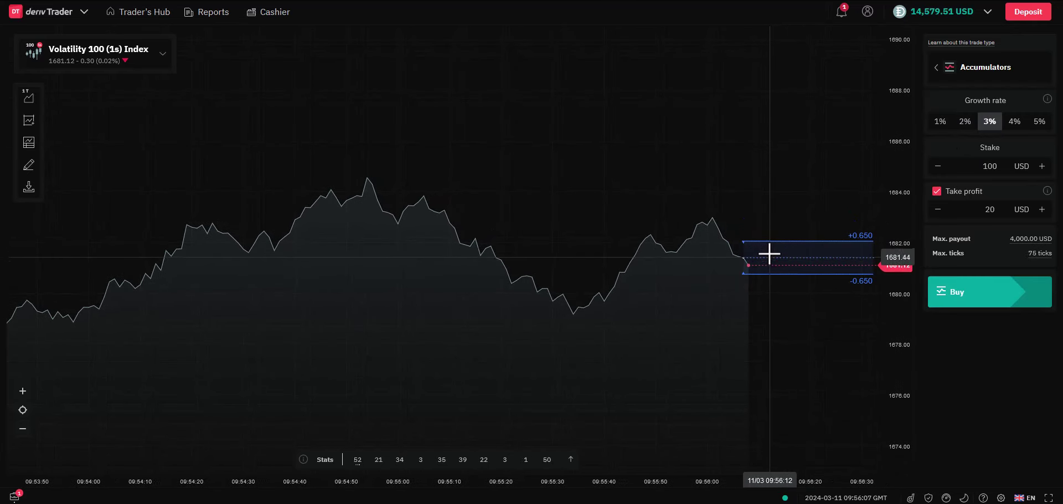
{"action": "left_click", "coordinate": [1039, 121]}
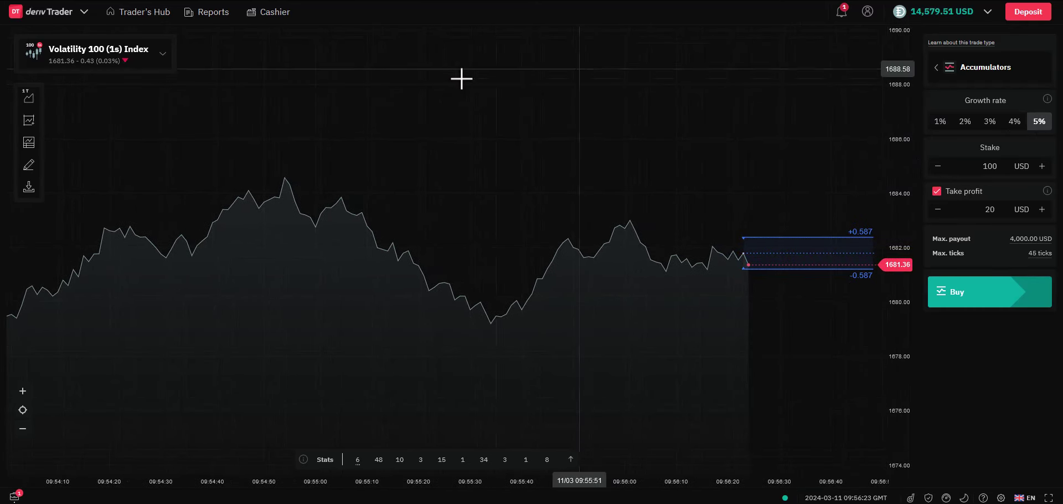
Choose the Volatility 100 (1s) Index as market and buy the accumulator contract with a 100 USD stake and 20 USD take profit.
{"action": "left_click", "coordinate": [160, 61]}
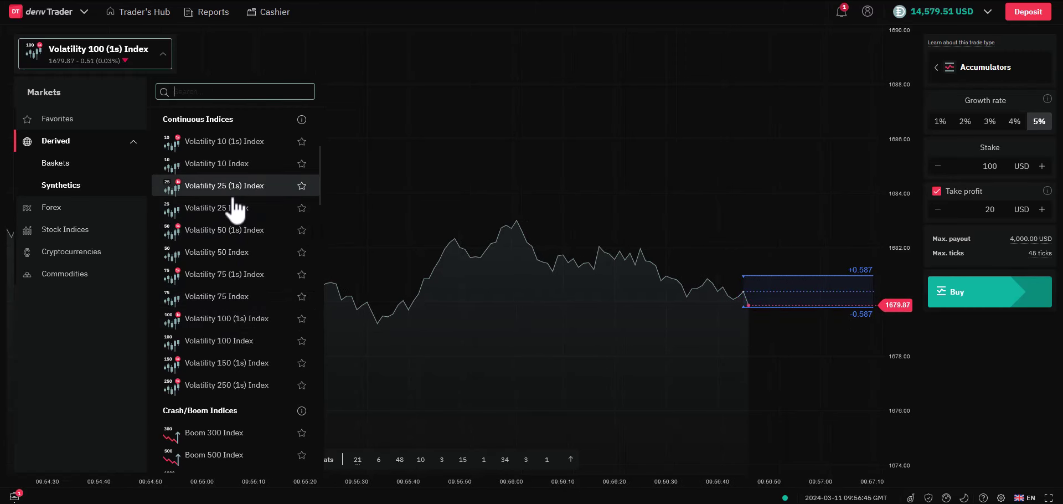
{"action": "left_click", "coordinate": [234, 327]}
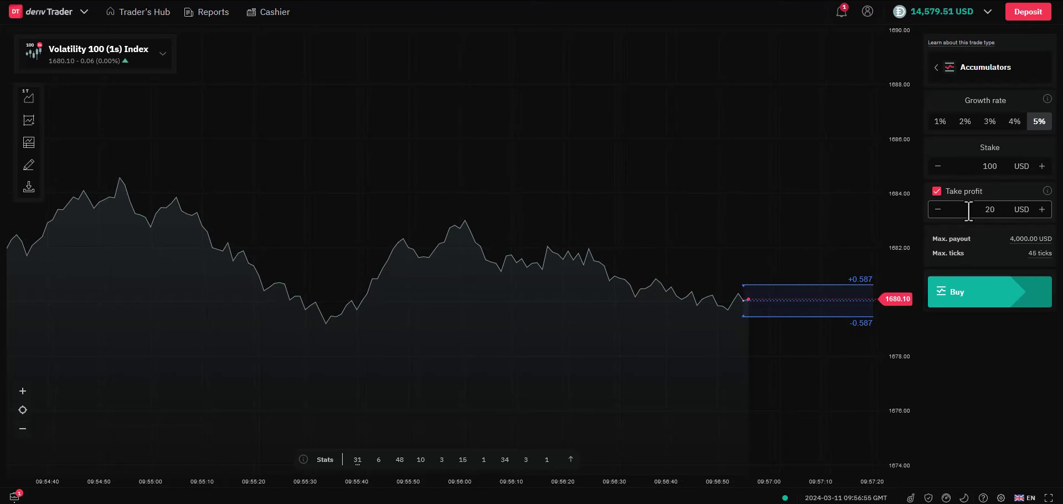
{"action": "type", "text": "0"}
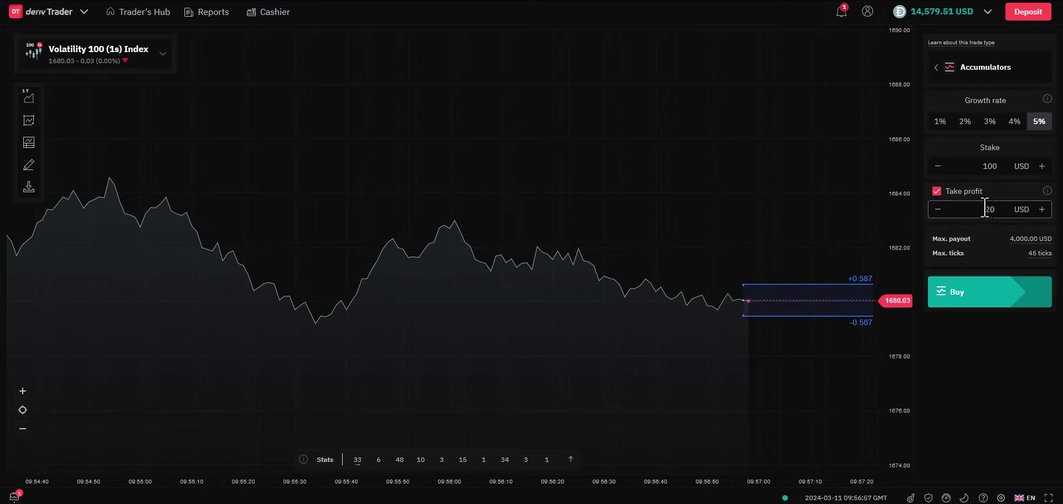
{"action": "left_click", "coordinate": [958, 304]}
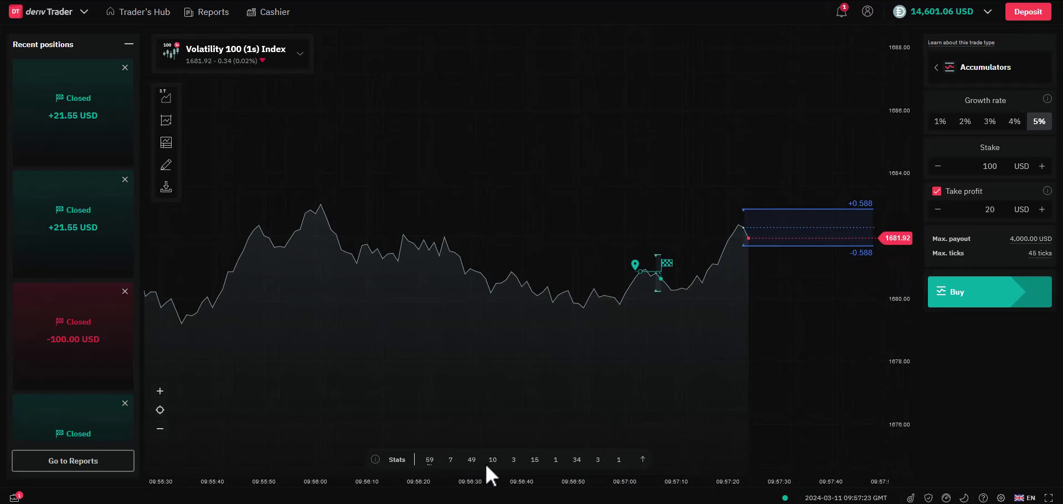
View the expanded tick stats history and the download format options for the chart.
{"action": "left_click", "coordinate": [642, 461]}
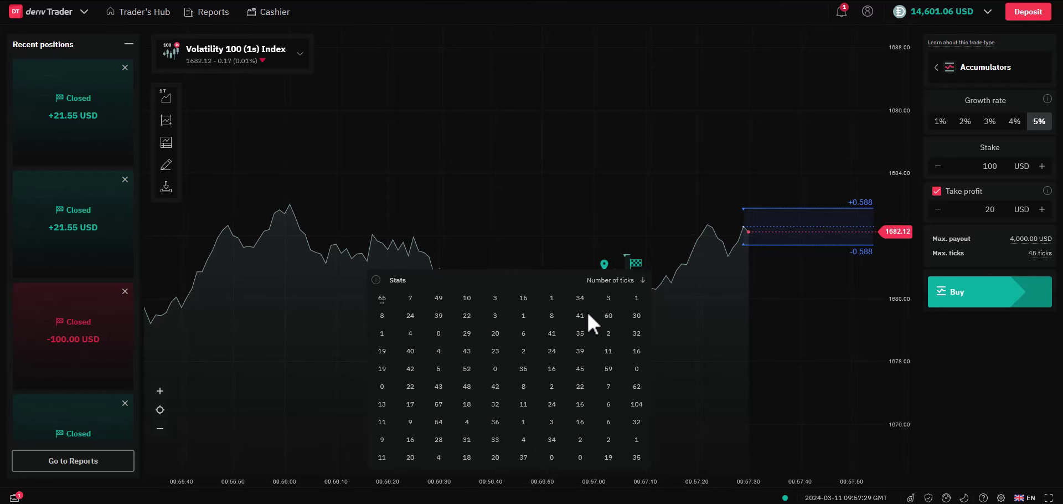
{"action": "left_click", "coordinate": [642, 280]}
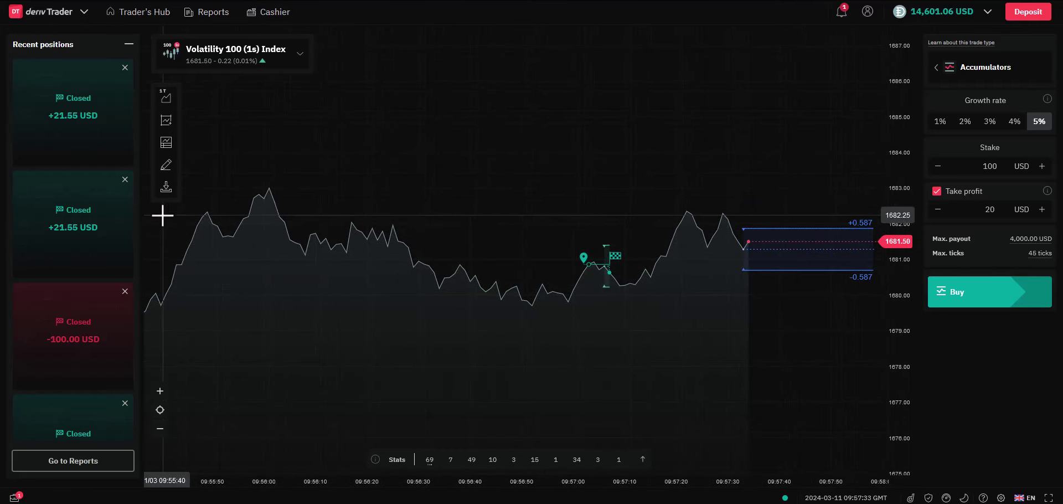
{"action": "left_click", "coordinate": [166, 188]}
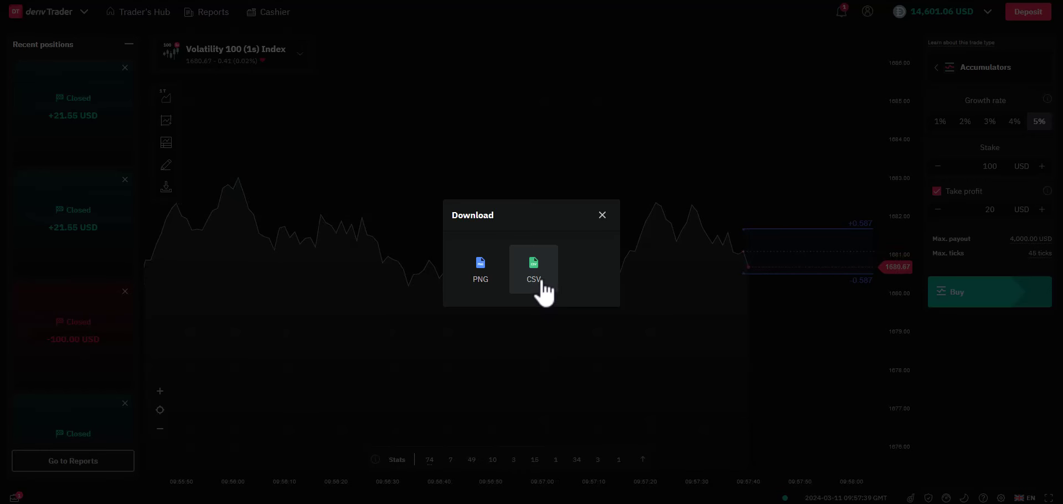
{"action": "left_click", "coordinate": [602, 215]}
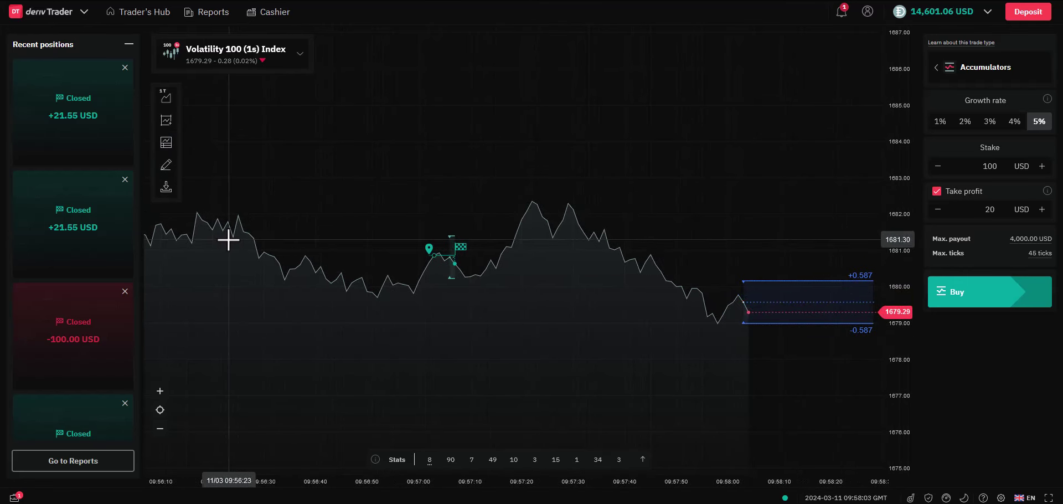
Load the first saved chart template and clear all of its active indicators.
{"action": "left_click", "coordinate": [169, 143]}
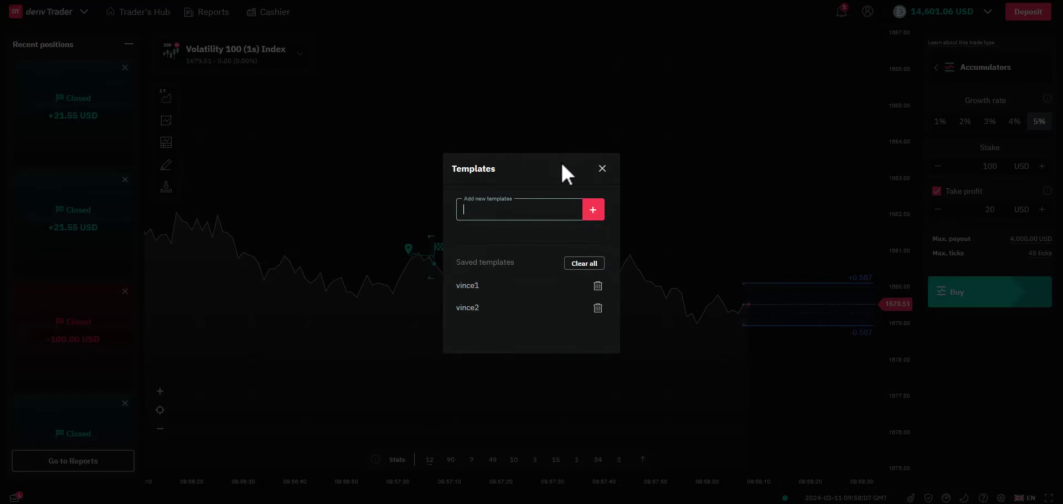
{"action": "left_click", "coordinate": [465, 285]}
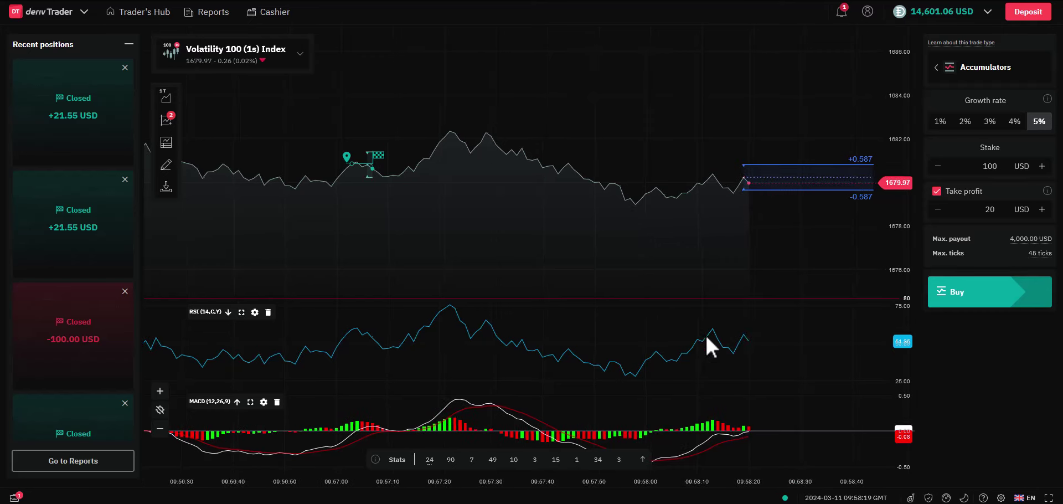
{"action": "left_click", "coordinate": [165, 120]}
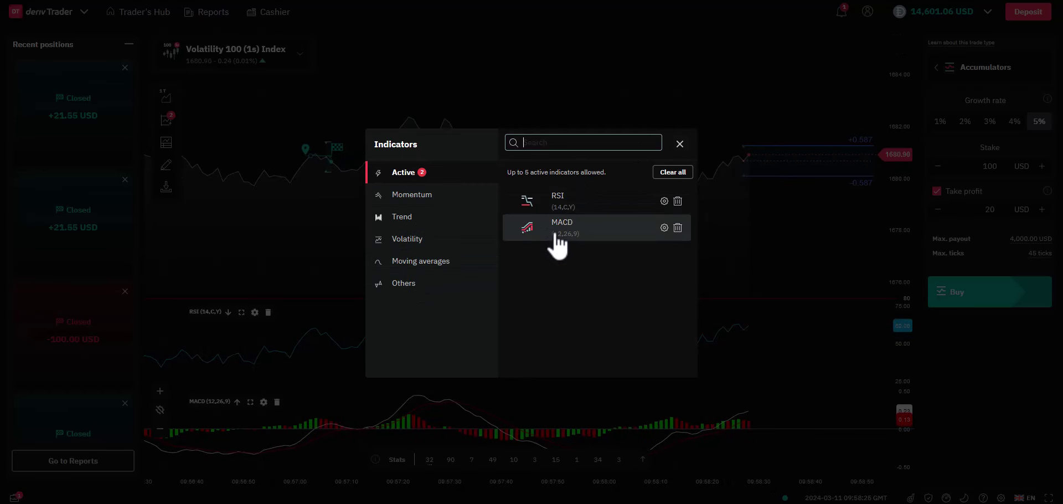
{"action": "left_click", "coordinate": [673, 172]}
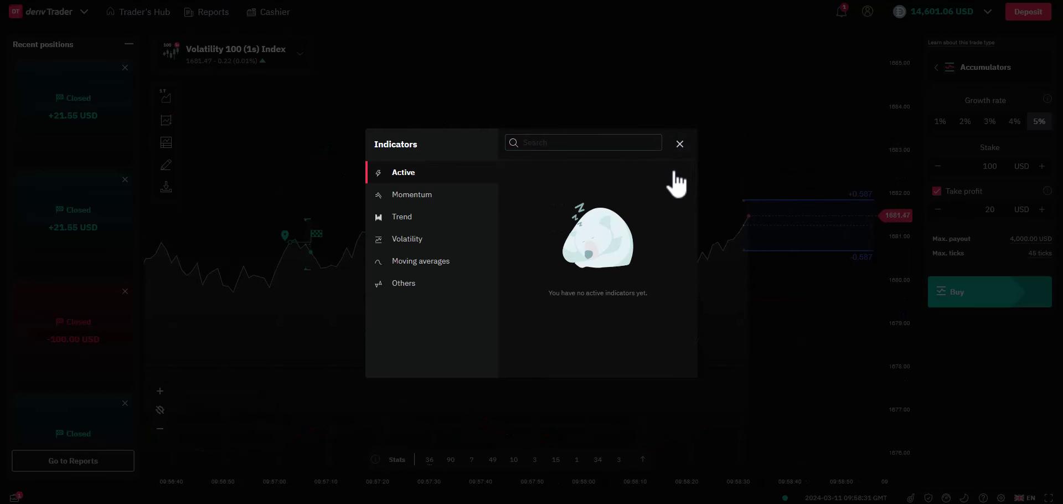
{"action": "left_click", "coordinate": [680, 144]}
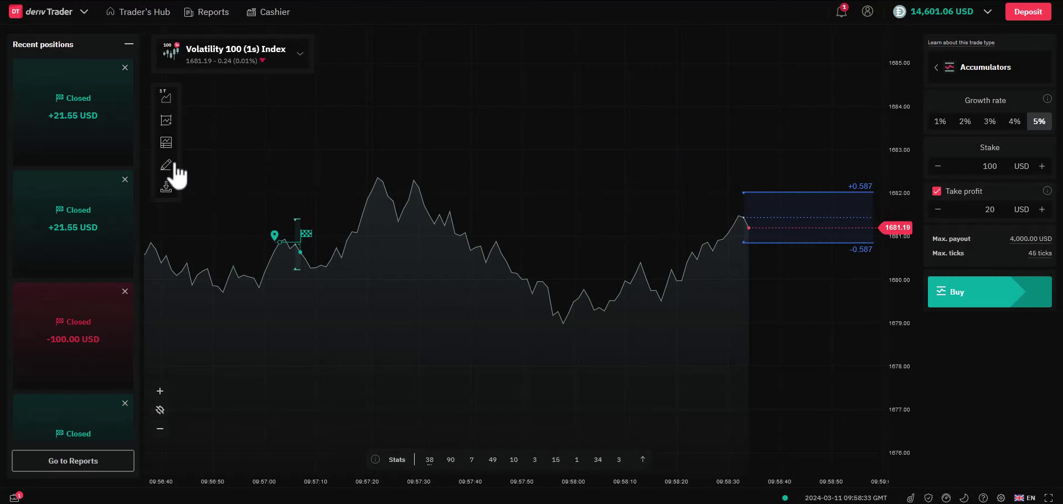
Switch the chart between the two saved templates, finishing with the first one that shows RSI and MACD.
{"action": "left_click", "coordinate": [166, 144]}
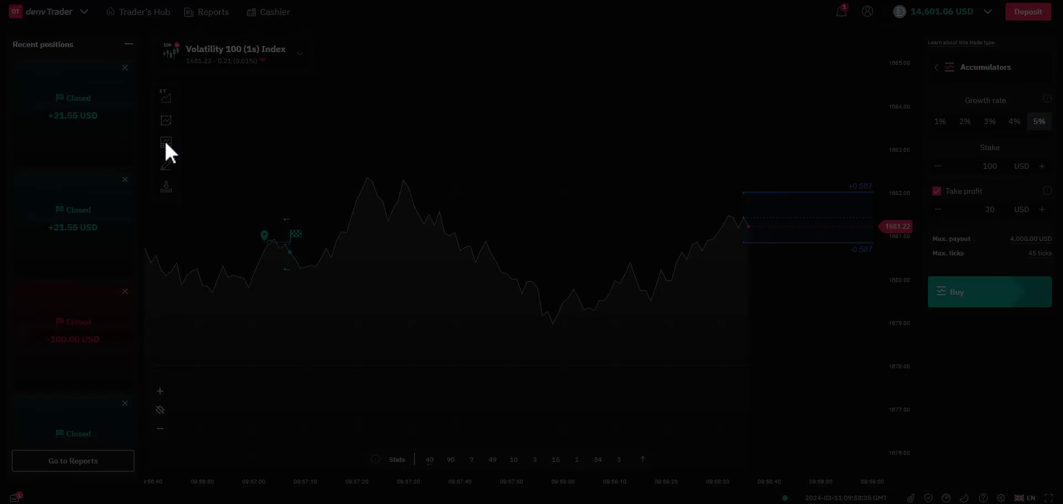
{"action": "left_click", "coordinate": [463, 286]}
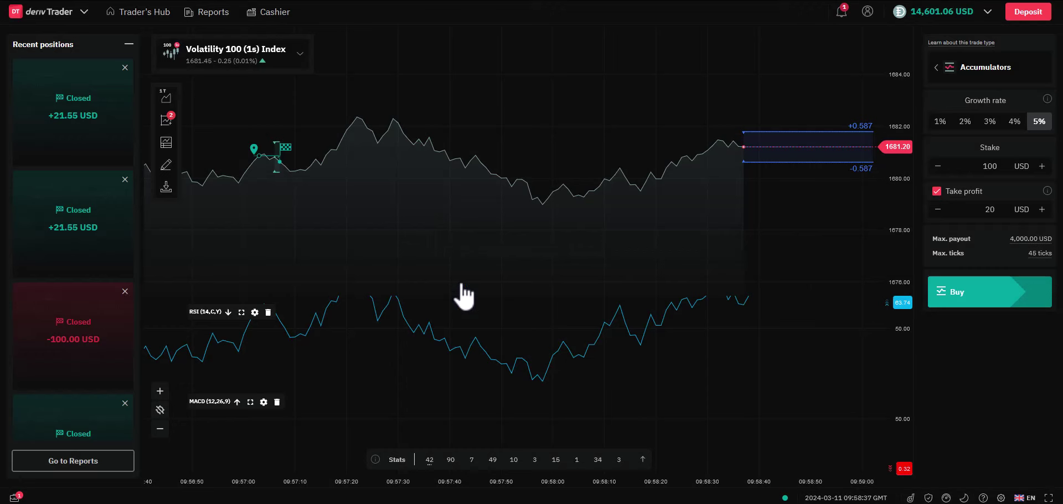
{"action": "left_click", "coordinate": [167, 144]}
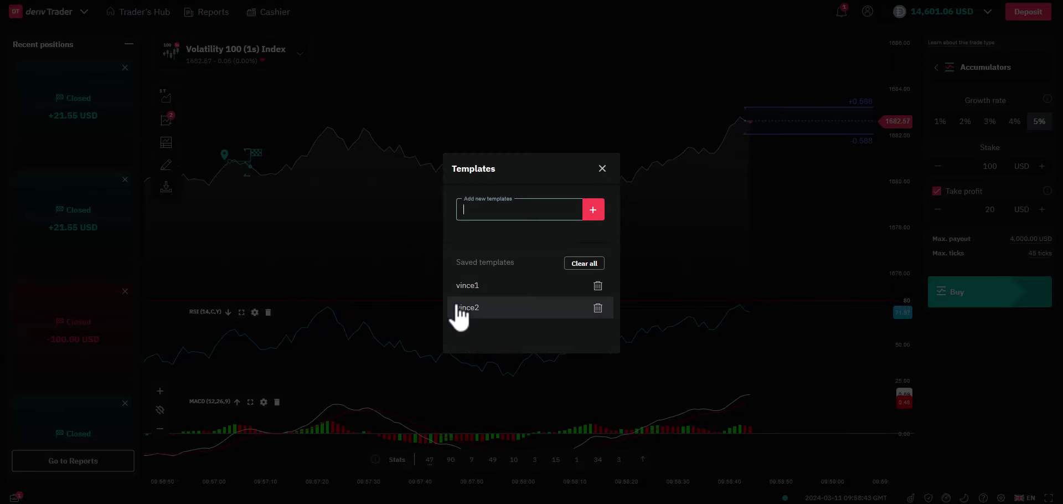
{"action": "left_click", "coordinate": [459, 308]}
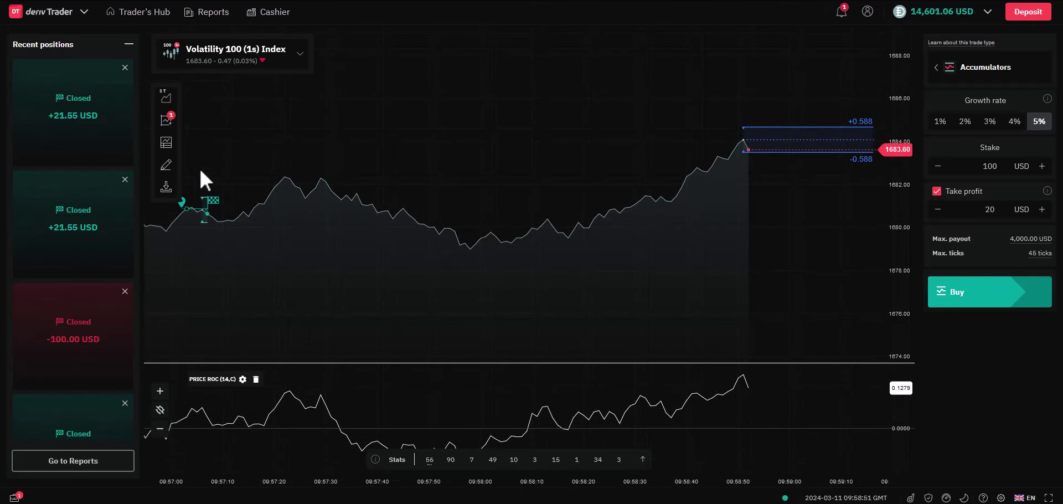
{"action": "left_click", "coordinate": [166, 143]}
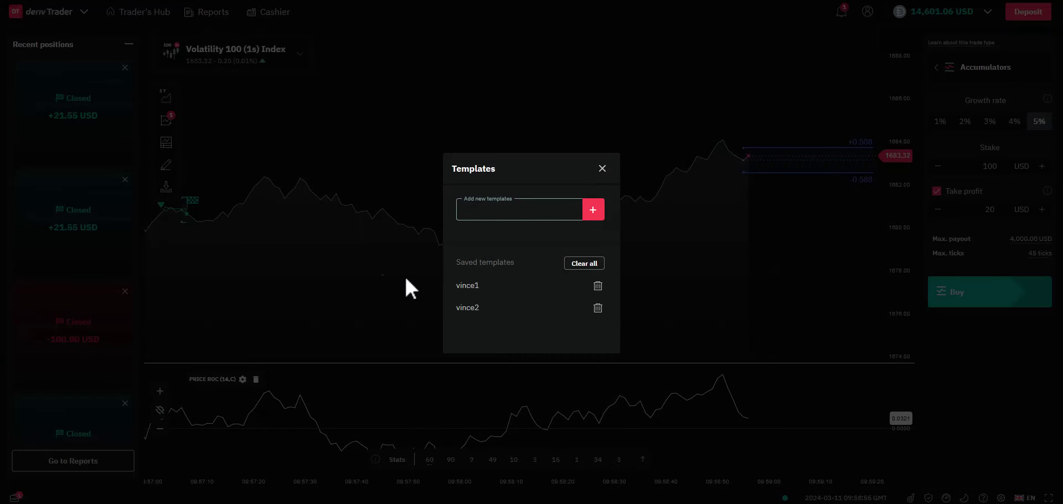
{"action": "left_click", "coordinate": [474, 292]}
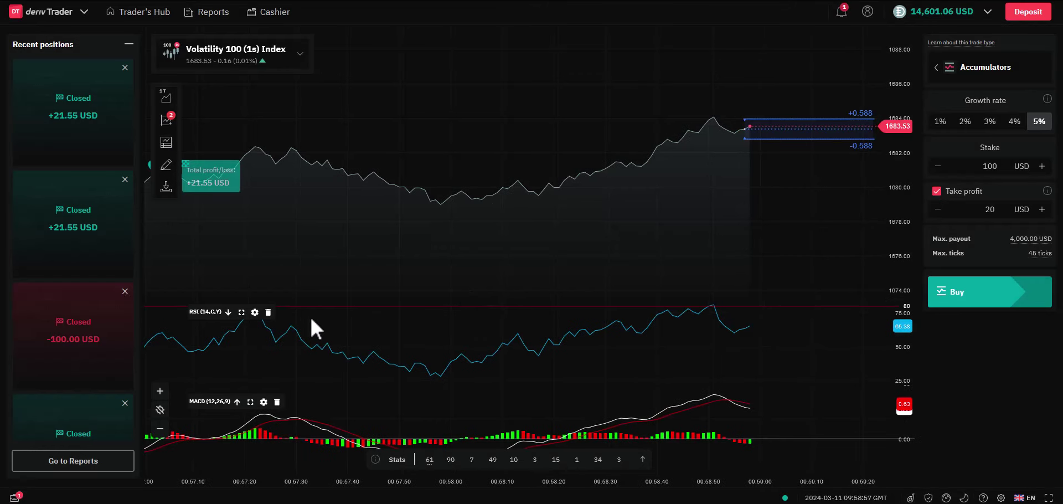
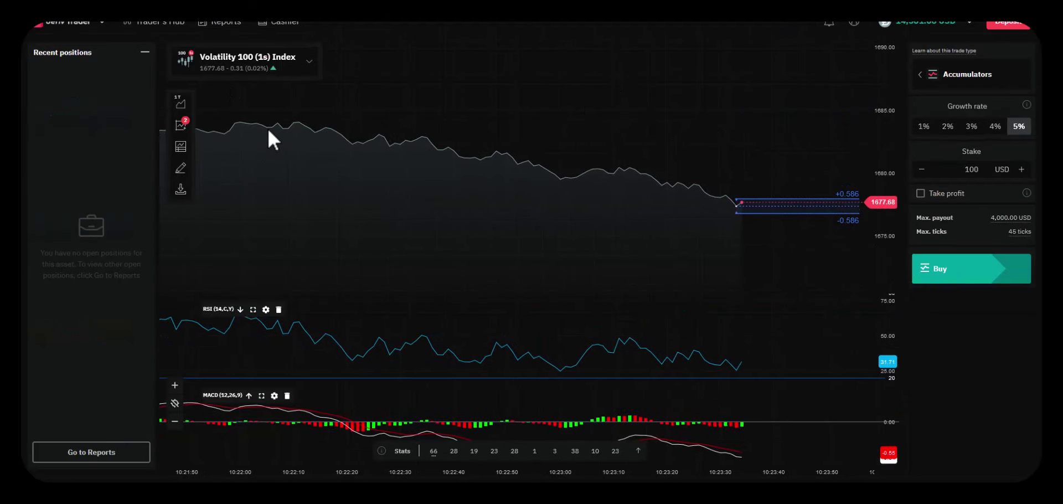
Set the growth rate to 3% and switch the market to the Volatility 50 (1s) Index.
{"action": "left_click", "coordinate": [971, 126]}
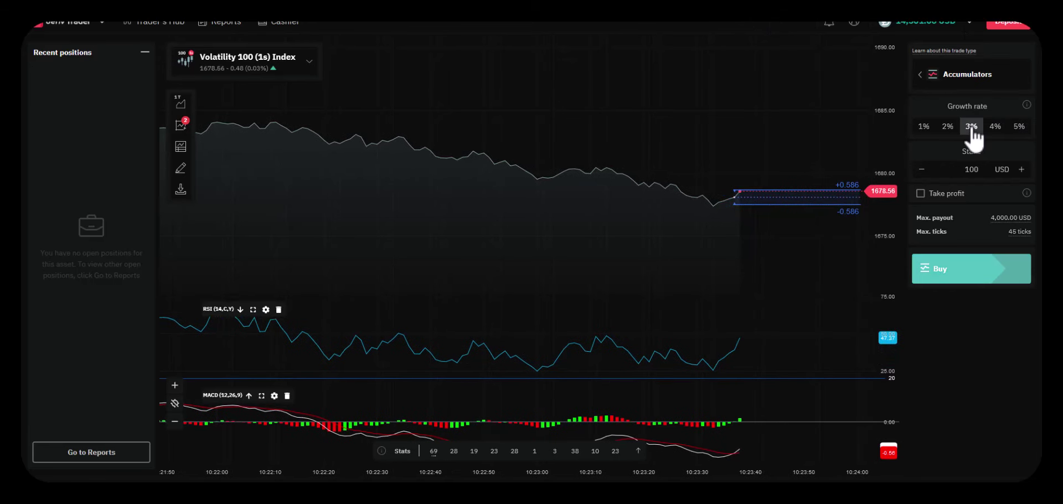
{"action": "left_click", "coordinate": [285, 67]}
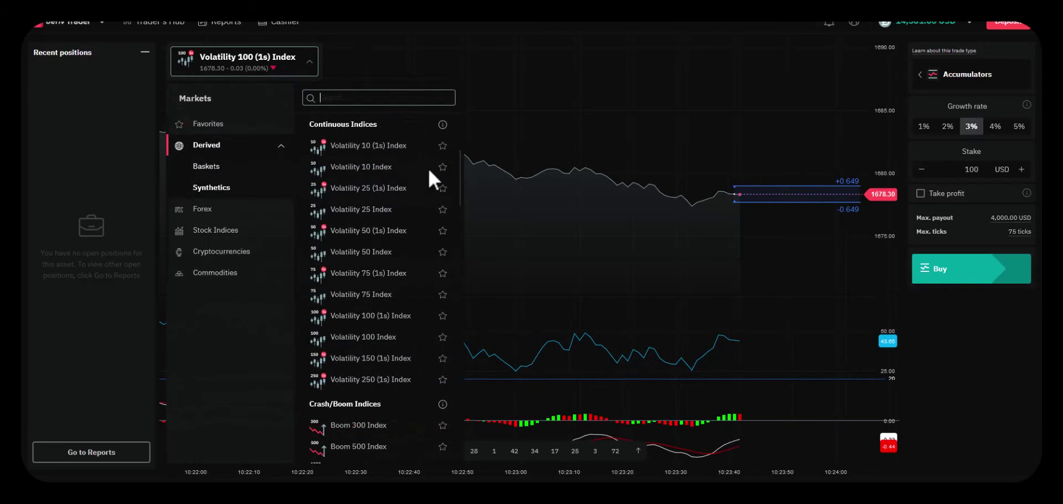
{"action": "left_click", "coordinate": [379, 235]}
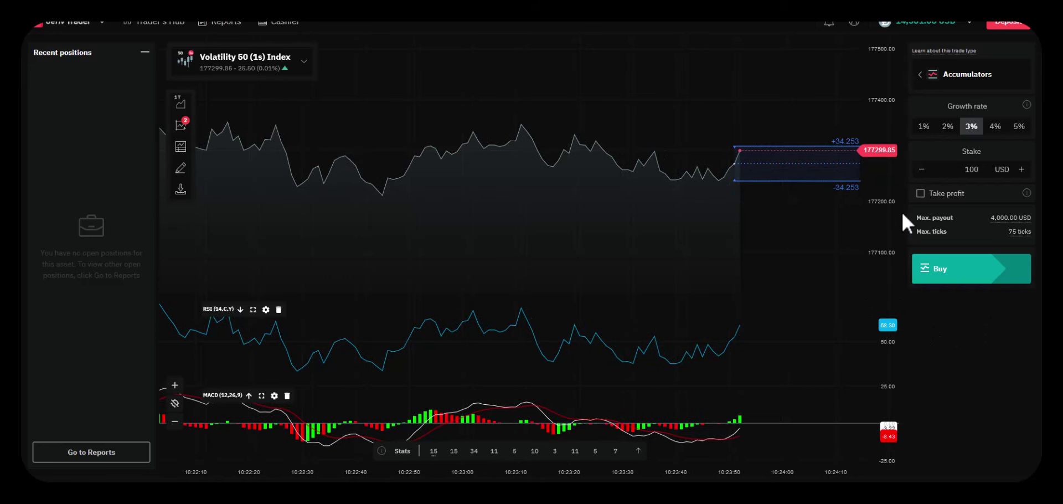
Turn on take profit with 20 USD, and turn it off again.
{"action": "left_click", "coordinate": [924, 195]}
{"action": "type", "text": "20"}
{"action": "left_click", "coordinate": [921, 193]}
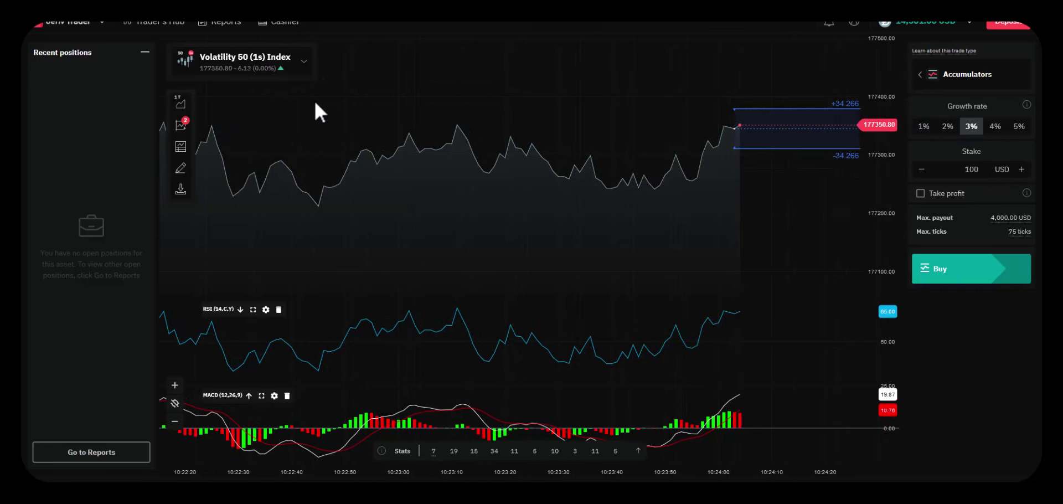
Buy an accumulator contract with a 100 USD stake at 3% growth, and sell it manually while it is in profit.
{"action": "left_click", "coordinate": [960, 269]}
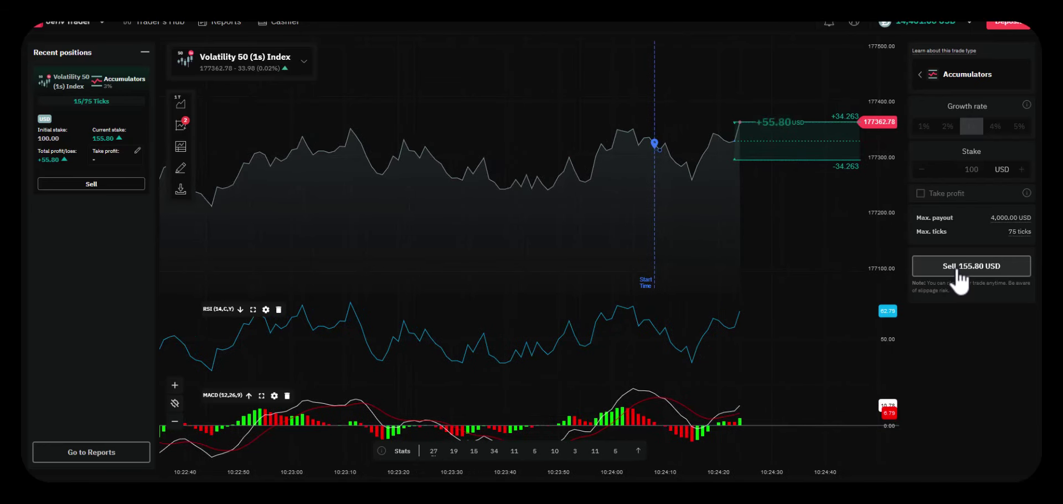
{"action": "left_click", "coordinate": [959, 270]}
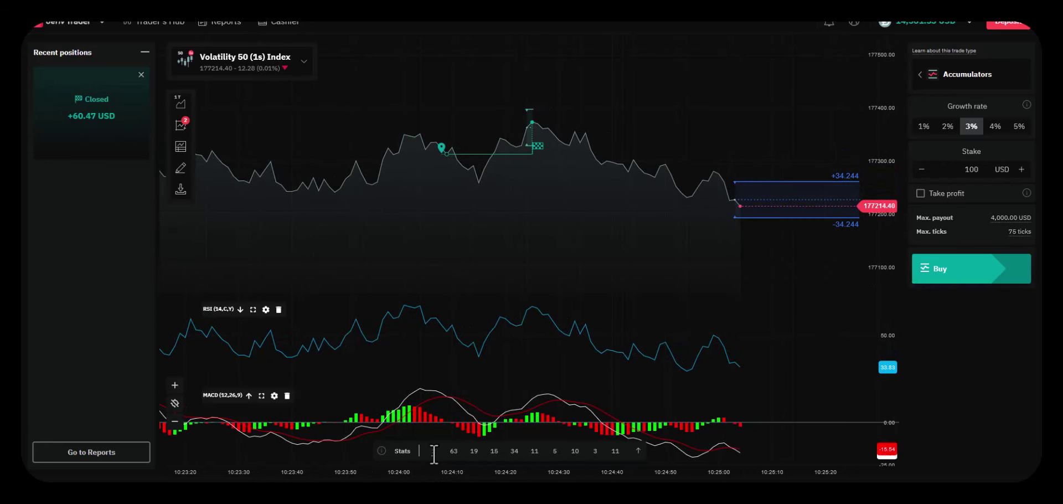
Buy two more 100 USD accumulator contracts one after the other, and sell the last one manually while it is in profit.
{"action": "left_click", "coordinate": [980, 274]}
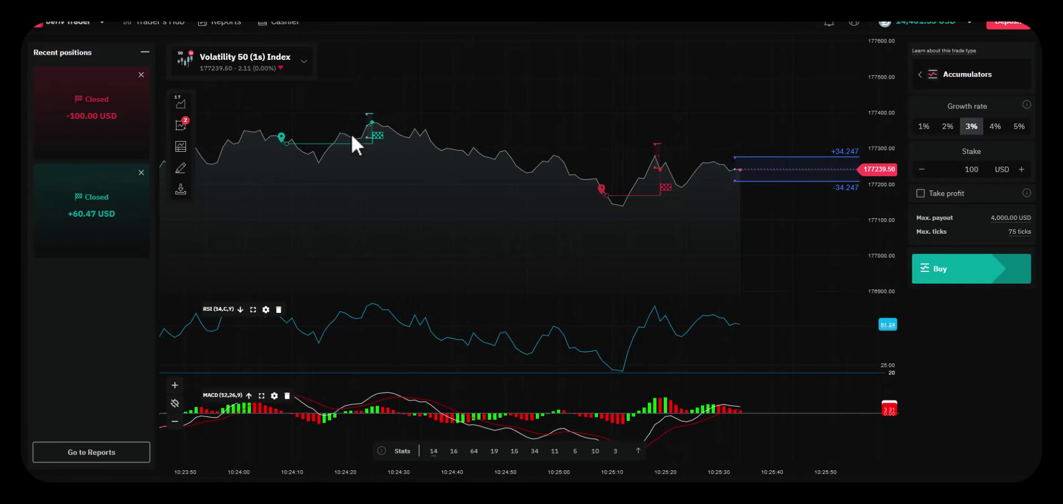
{"action": "mouse_move", "coordinate": [94, 121]}
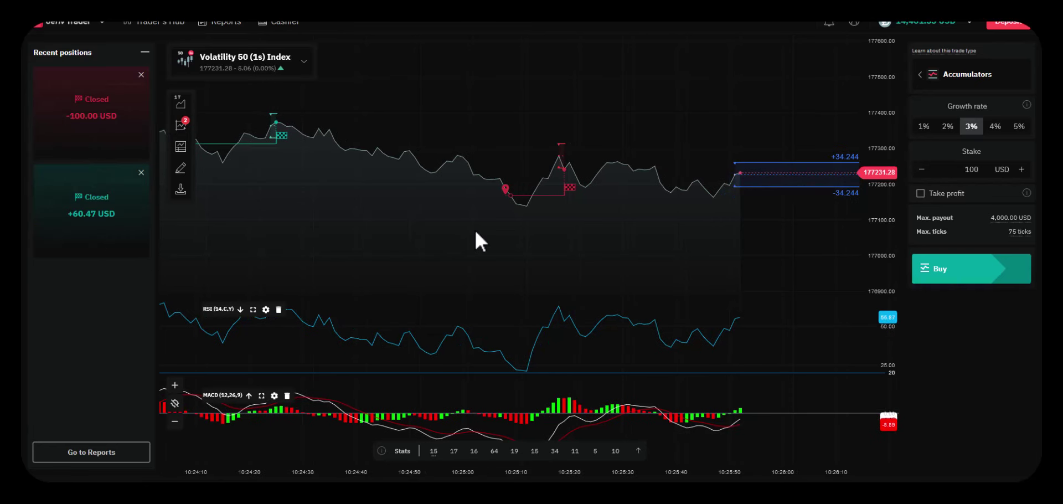
{"action": "left_click", "coordinate": [941, 270]}
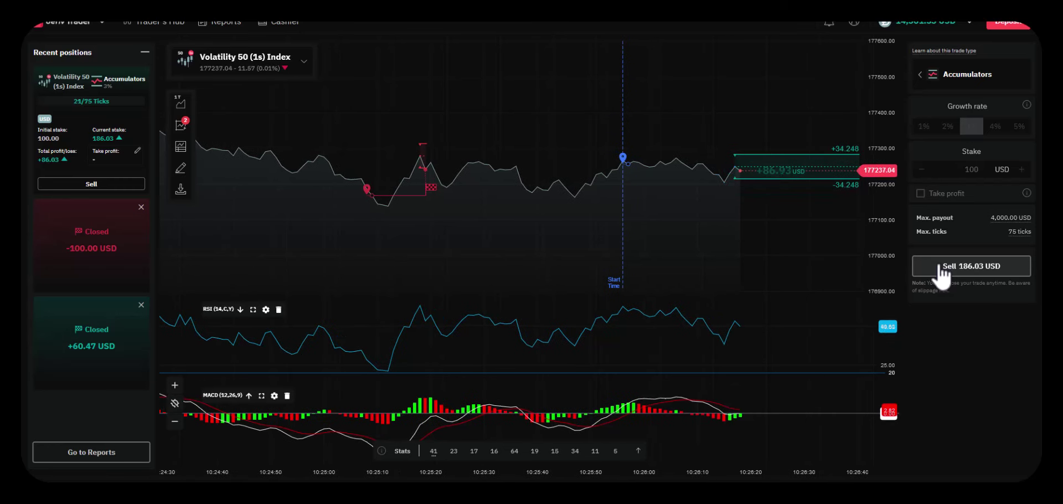
{"action": "left_click", "coordinate": [940, 267]}
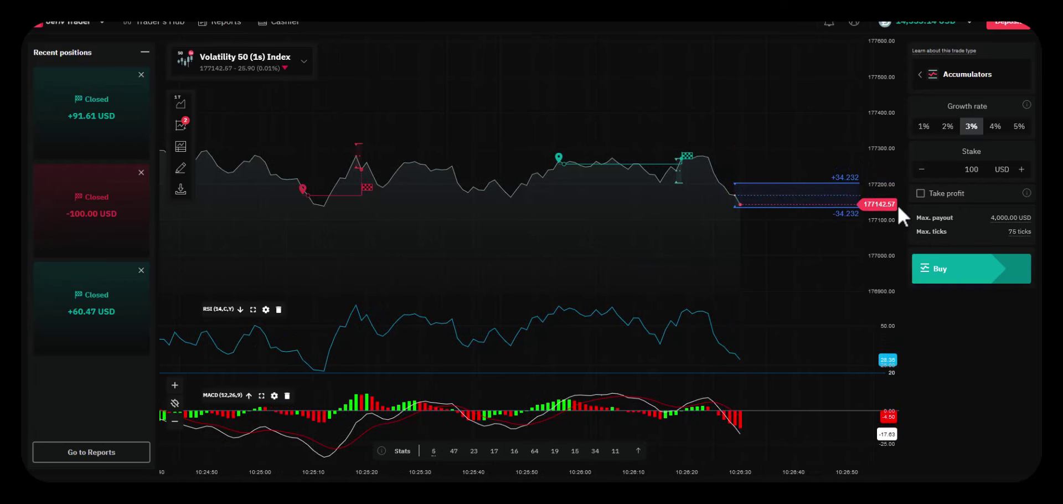
Clear the stake amount of the accumulator contract.
{"action": "left_click", "coordinate": [981, 169]}
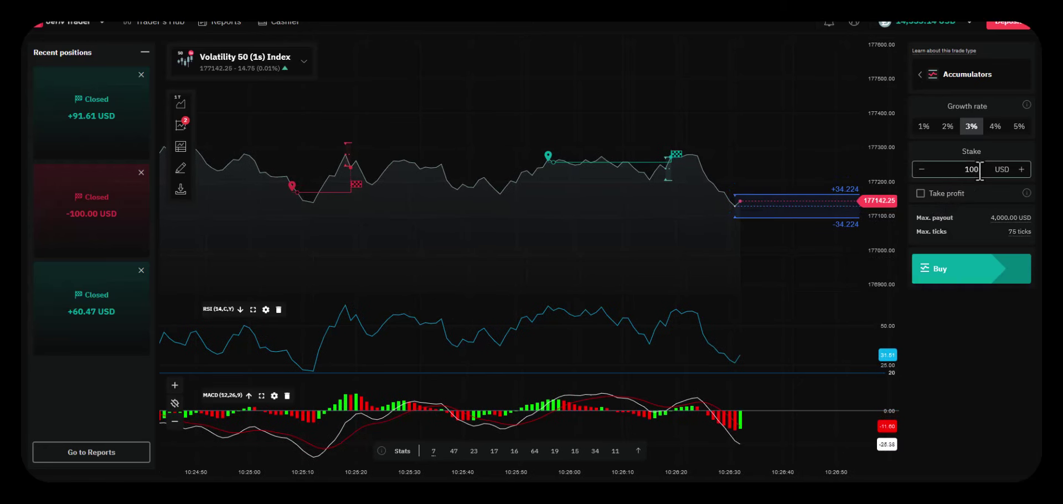
{"action": "key", "text": "BackSpace"}
{"action": "key", "text": "BackSpace"}
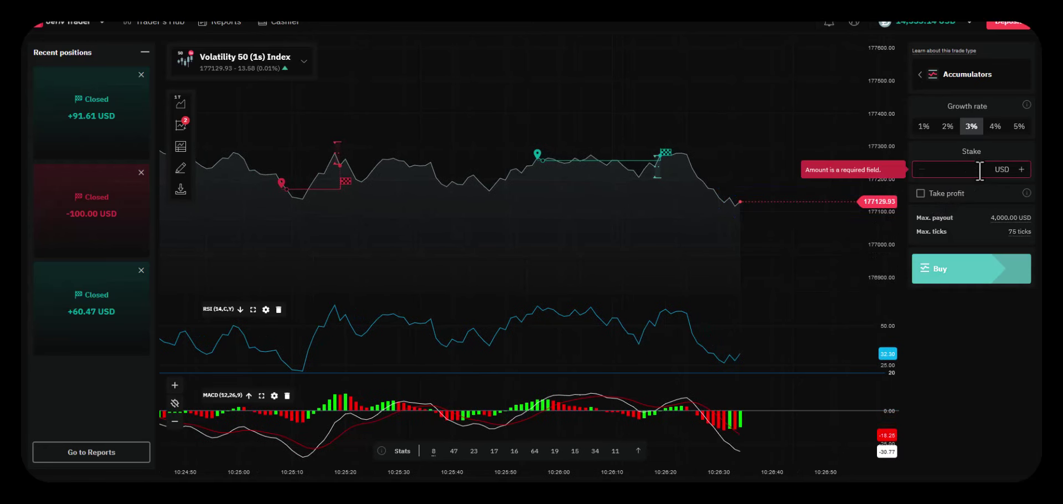